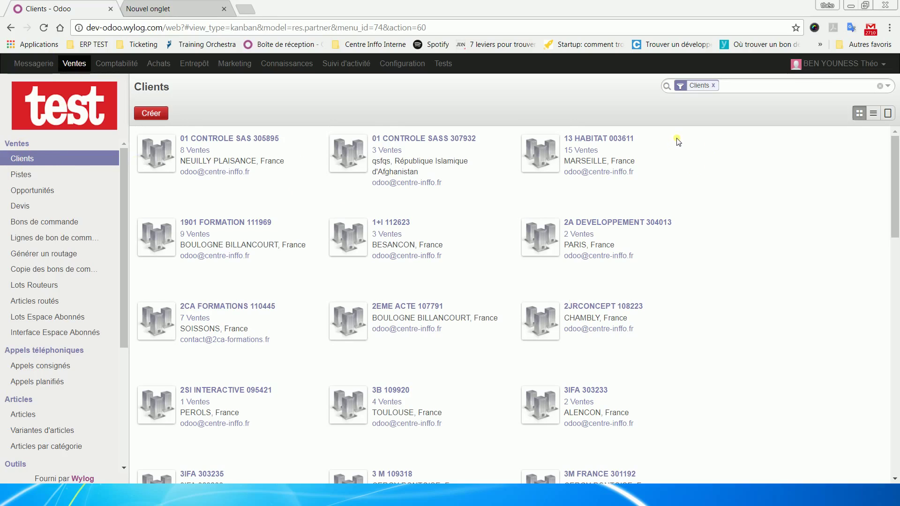
# Step: Start a new client record and look over its Profilage and Banques tabs
pyautogui.click(164, 115)
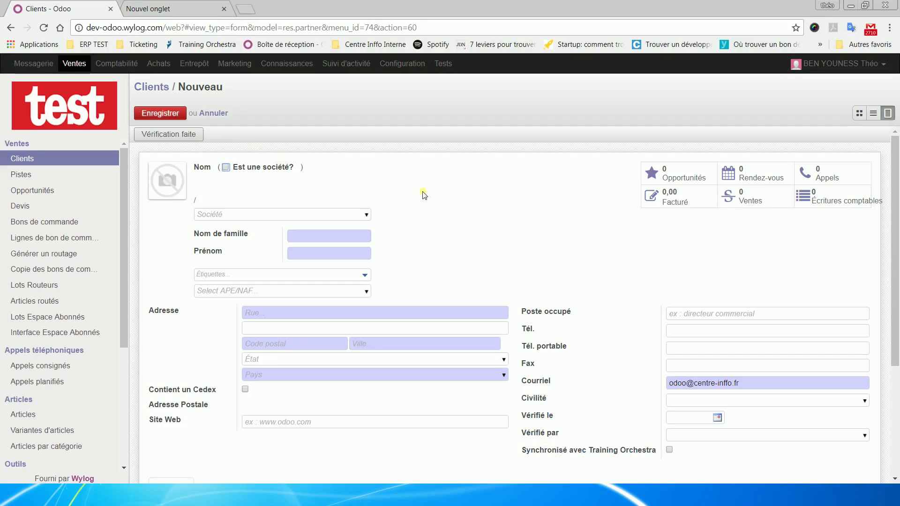
pyautogui.scroll(-2, 775, 235)
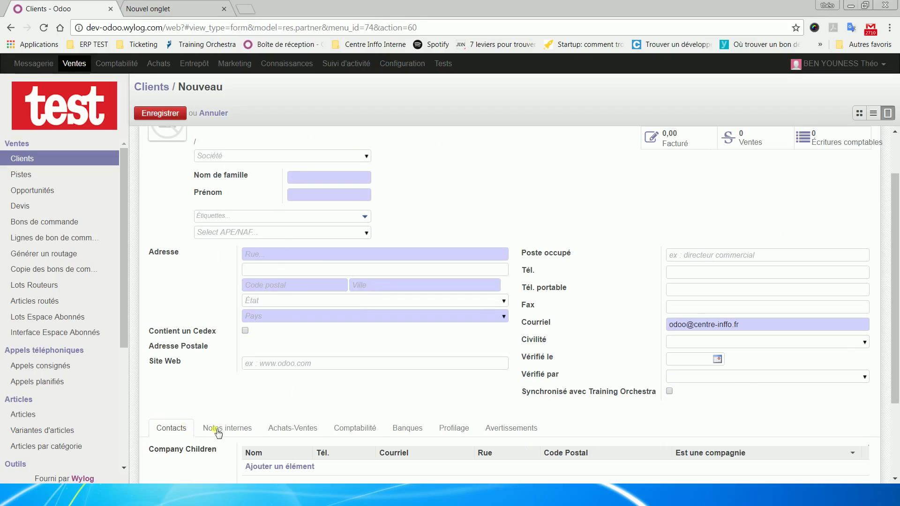
pyautogui.click(452, 432)
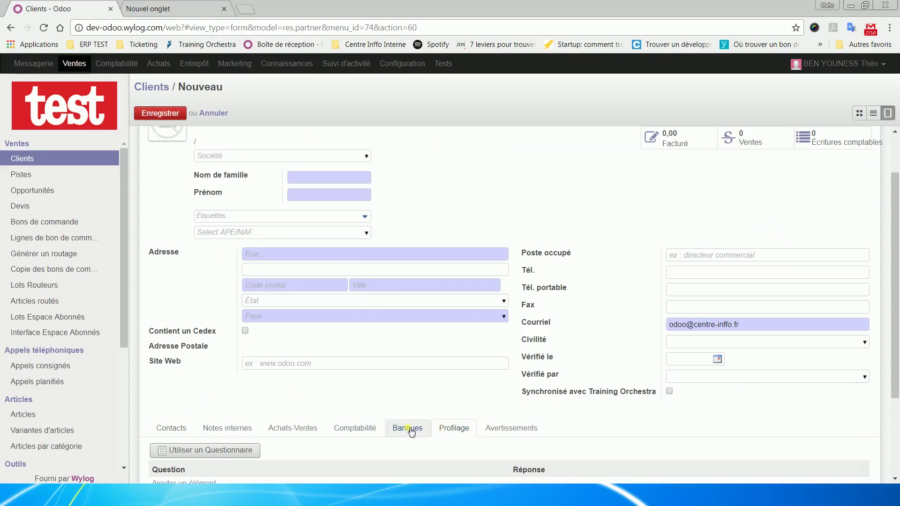
pyautogui.click(411, 431)
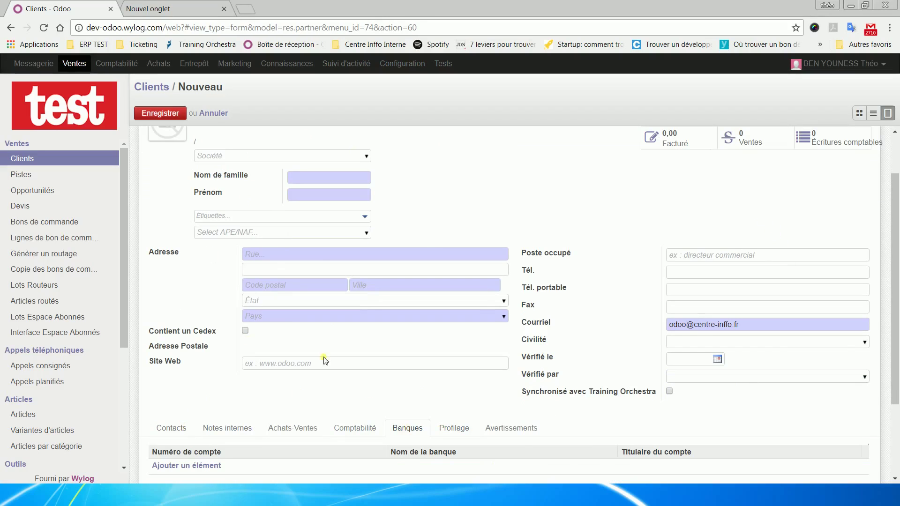
pyautogui.scroll(2, 278, 289)
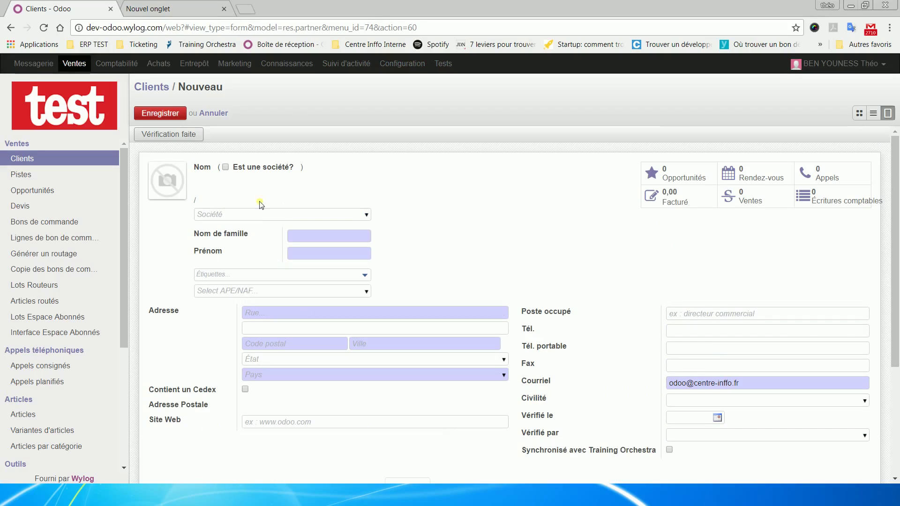
# Step: Tick 'Est une société?' so the new client is a company, toggling it off and on again
pyautogui.click(226, 167)
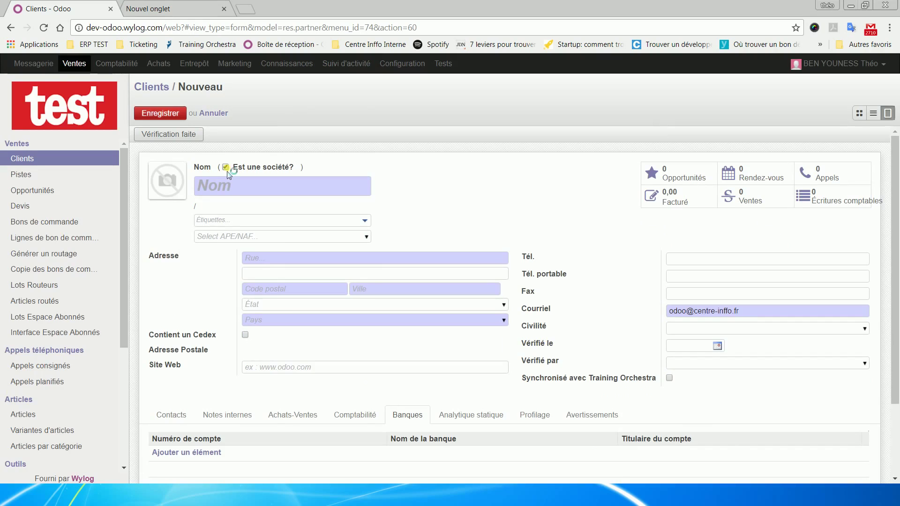
pyautogui.click(226, 167)
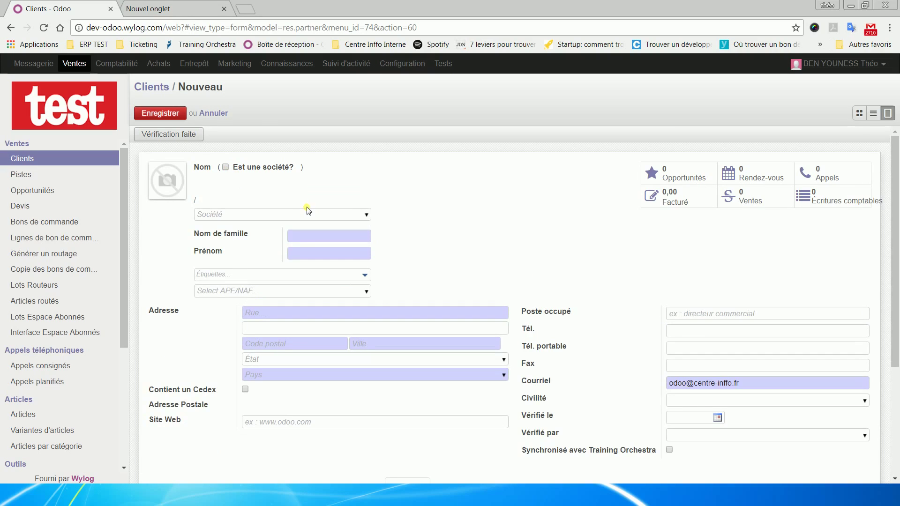
pyautogui.click(225, 168)
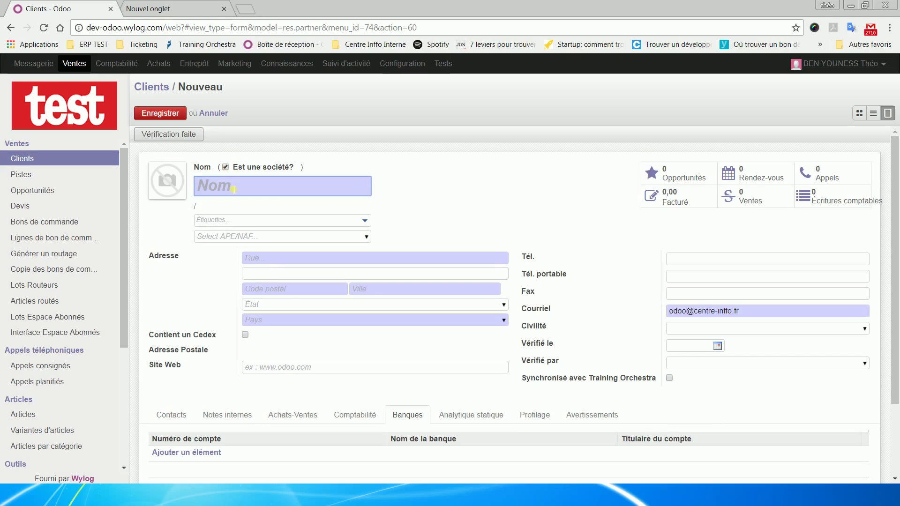
pyautogui.write('TEst Ce')
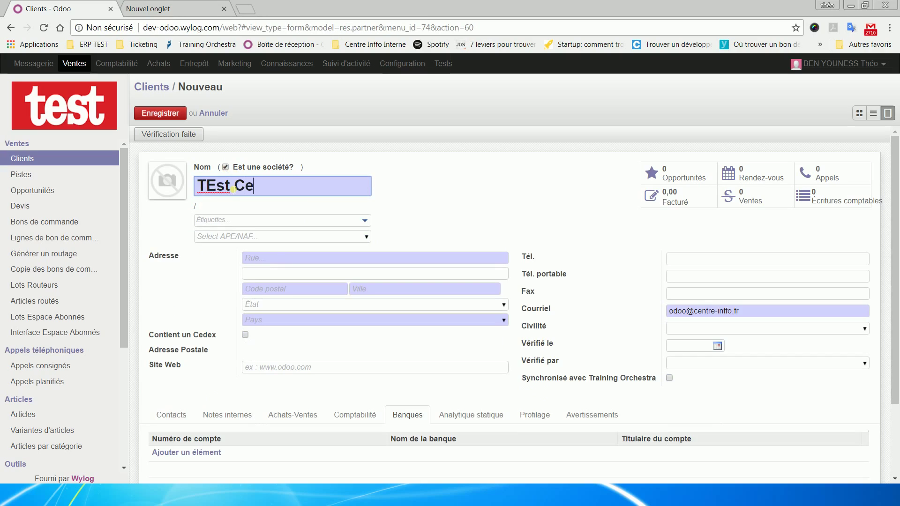
pyautogui.write('ntre inffo 1')
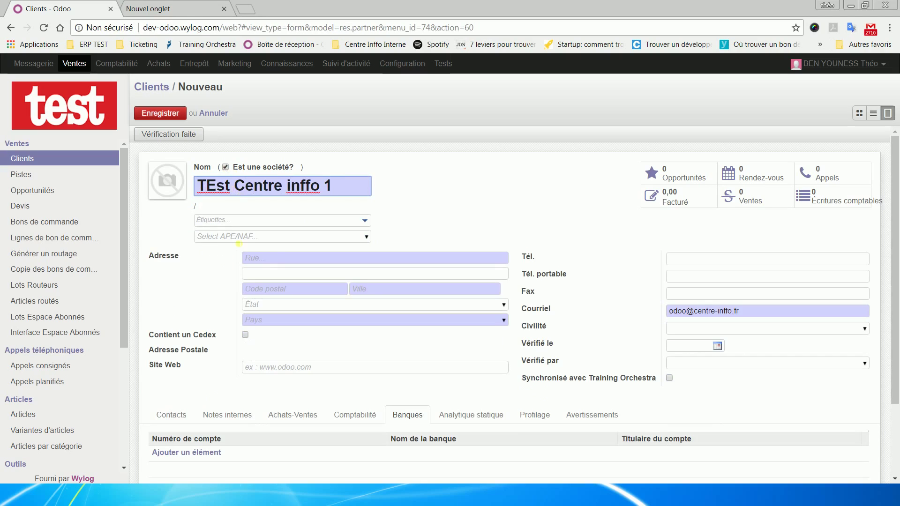
pyautogui.click(278, 257)
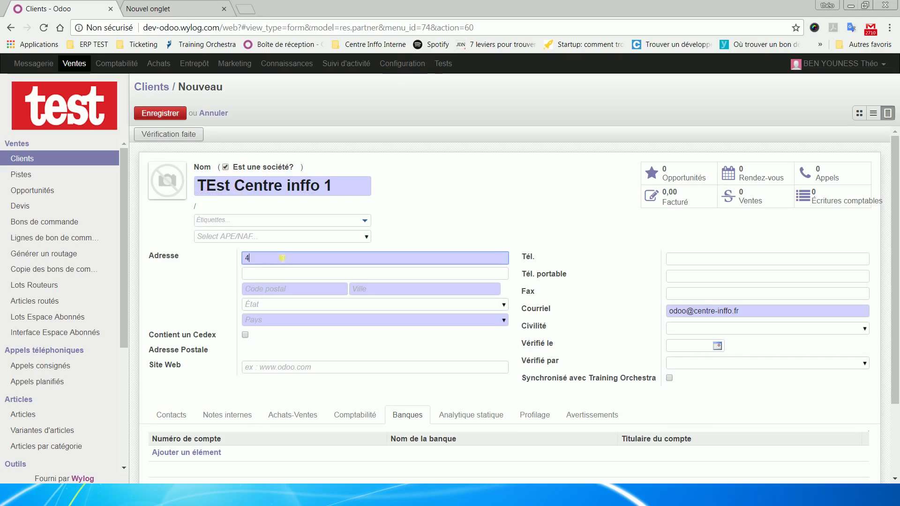
pyautogui.click(299, 293)
pyautogui.write('93210')
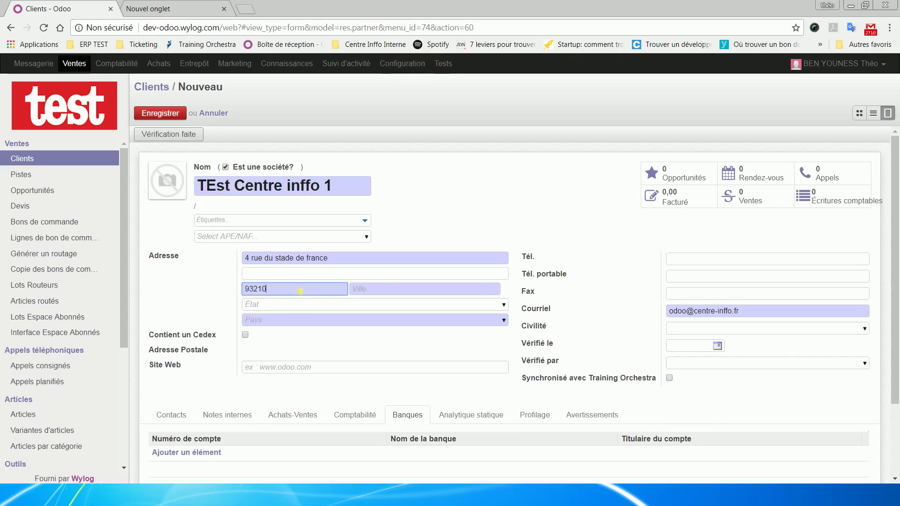
pyautogui.press('Tab')
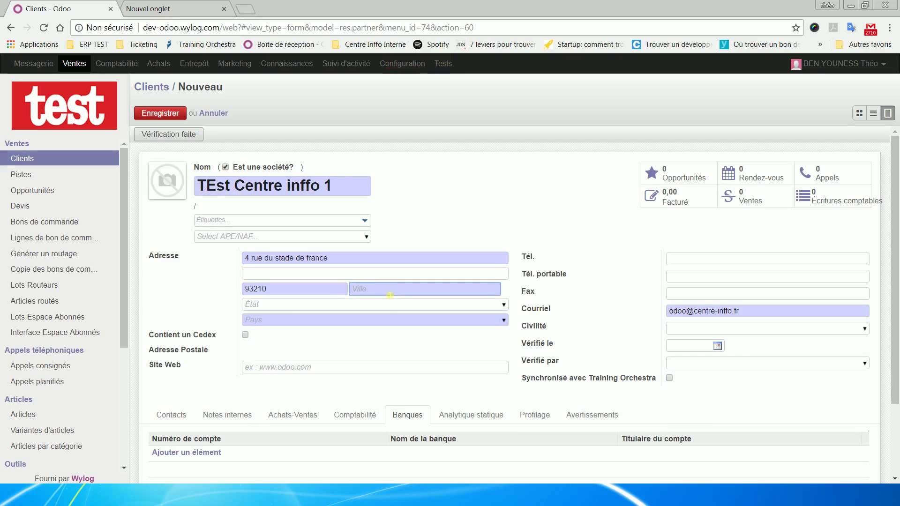
pyautogui.write('Saint denis')
# Step: Set the company's country to France
pyautogui.click(386, 323)
pyautogui.write('france')
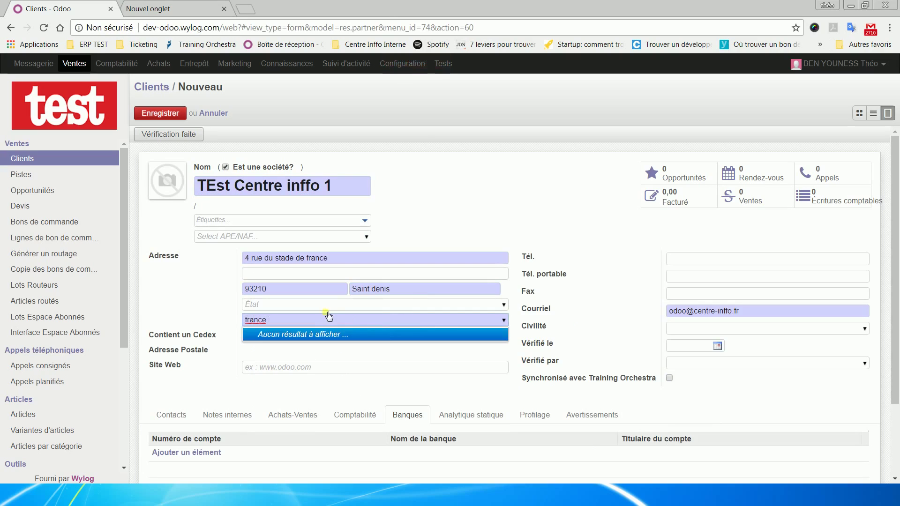
pyautogui.press('Return')
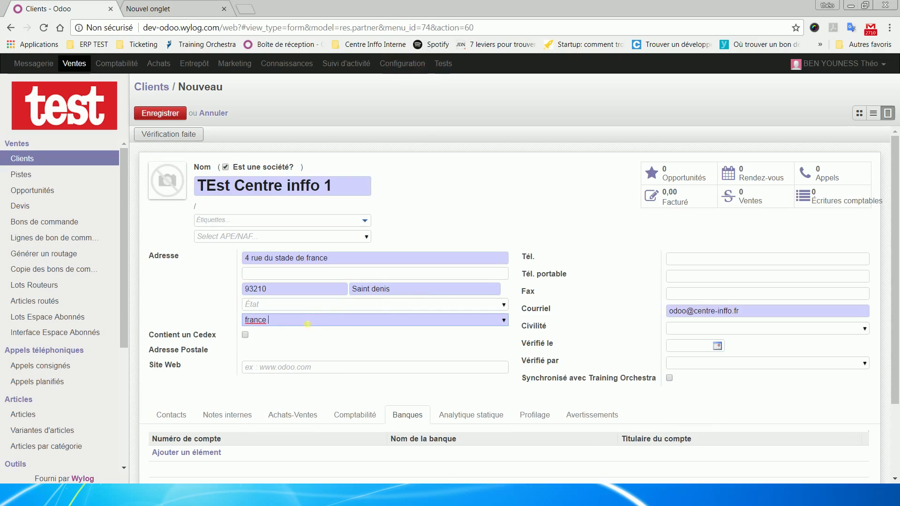
pyautogui.press('BackSpace')
pyautogui.click(275, 334)
# Step: Choose FRANCE-MET as the fiscal position under Comptabilité and save the client
pyautogui.click(354, 418)
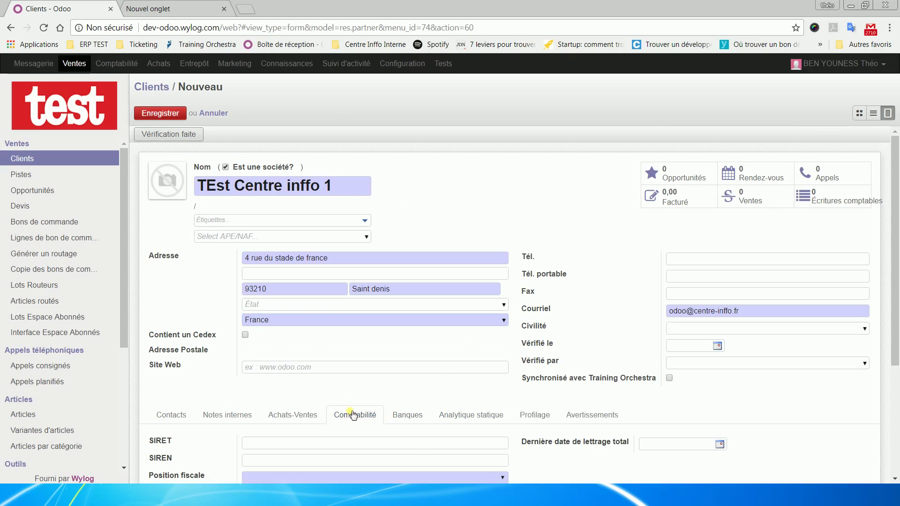
pyautogui.scroll(-1, 361, 414)
pyautogui.click(503, 420)
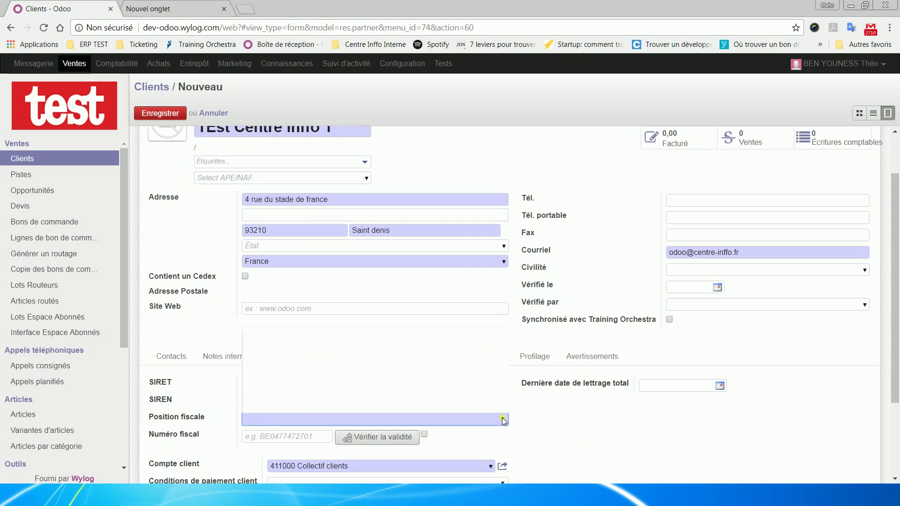
pyautogui.click(288, 341)
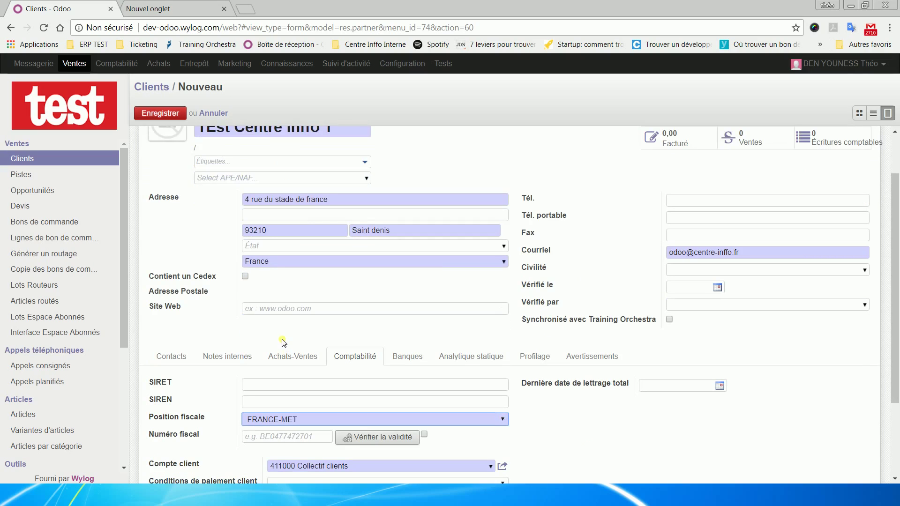
pyautogui.click(177, 115)
pyautogui.click(178, 116)
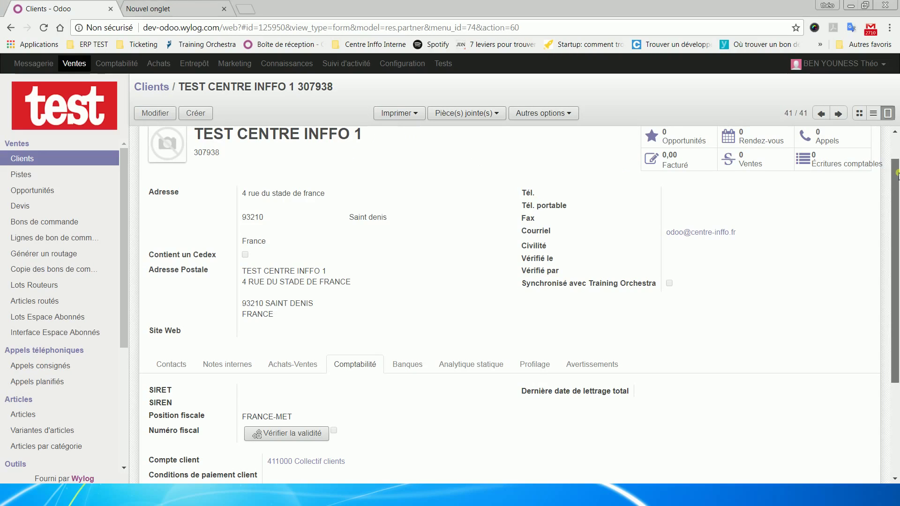
# Step: Scroll back to the top of the saved TEST CENTRE INFFO 1 record, reference 307938
pyautogui.scroll(1, 896, 167)
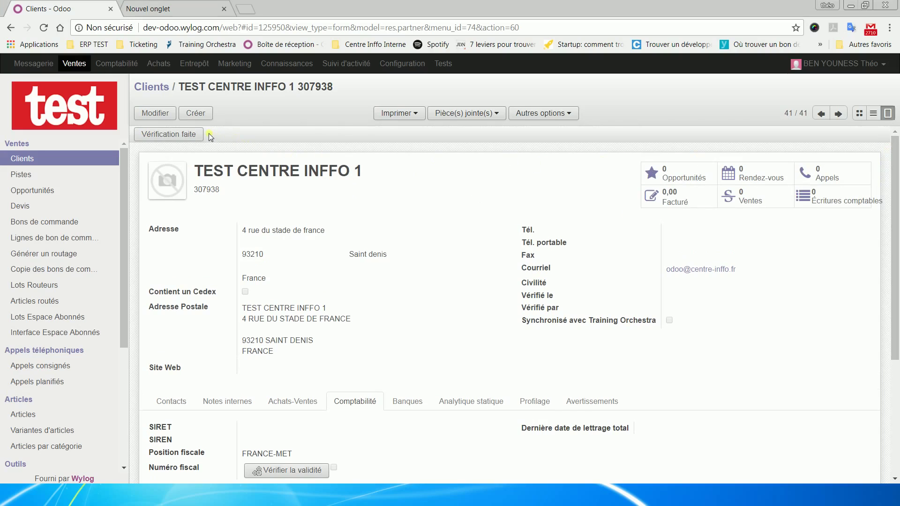
# Step: Edit TEST CENTRE INFFO 1 and show its empty Contacts tab
pyautogui.click(157, 115)
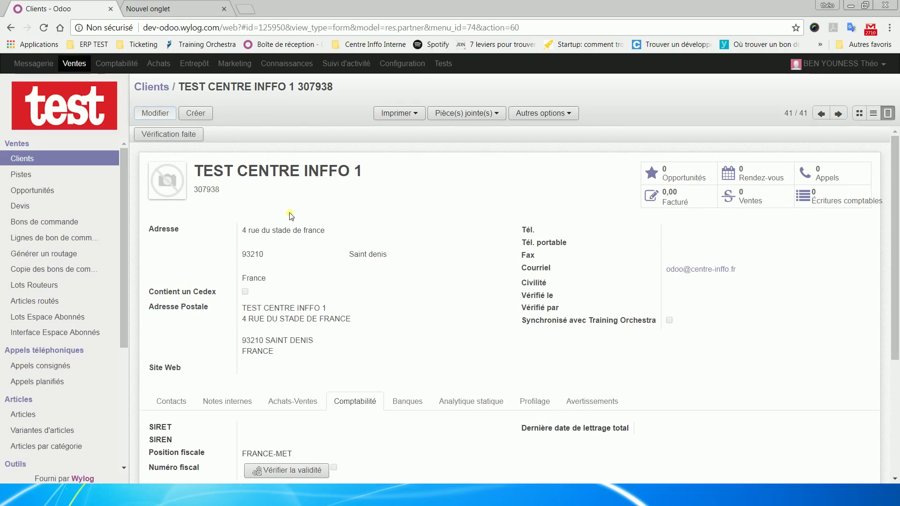
pyautogui.scroll(-1, 215, 246)
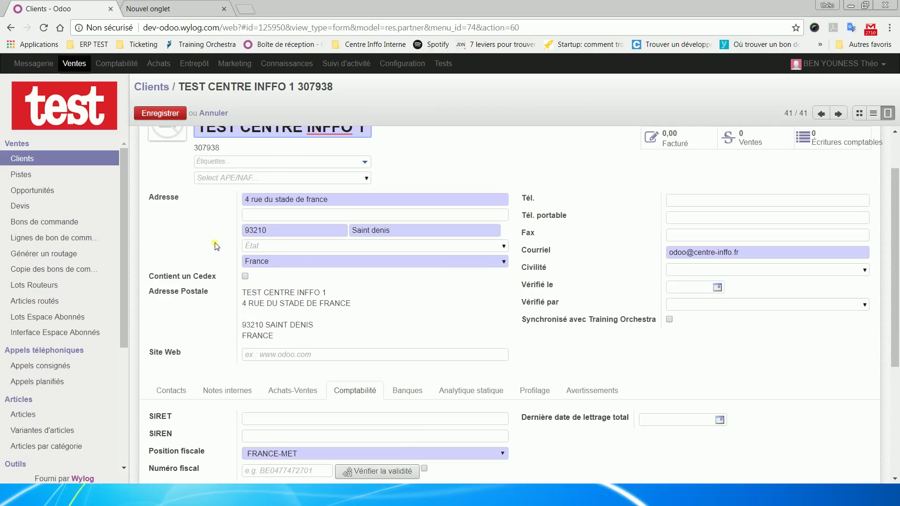
pyautogui.click(187, 392)
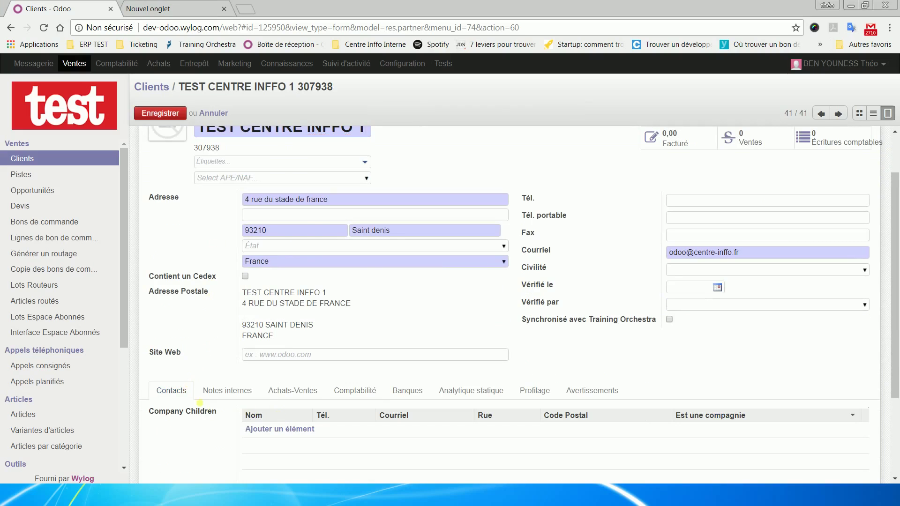
# Step: Add a new child contact with the contact's family and first name, address type Contact
pyautogui.click(274, 430)
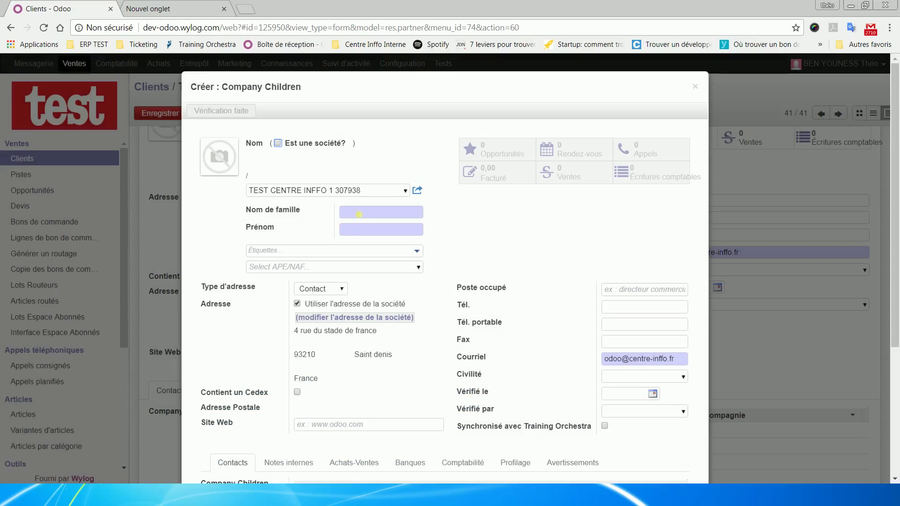
pyautogui.click(358, 214)
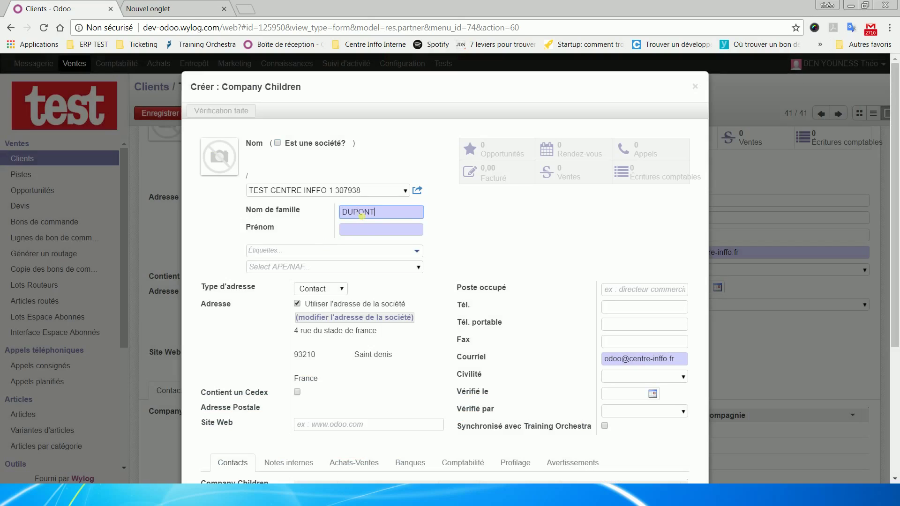
pyautogui.click(360, 229)
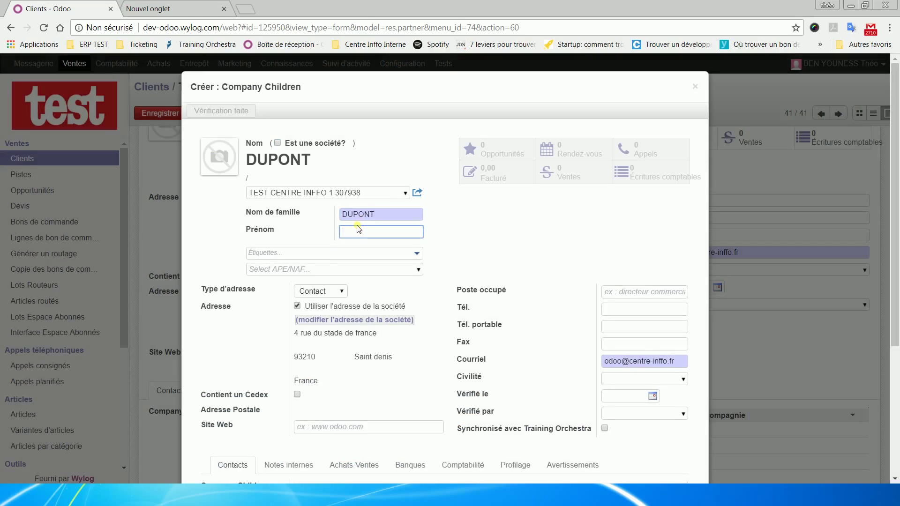
pyautogui.click(342, 292)
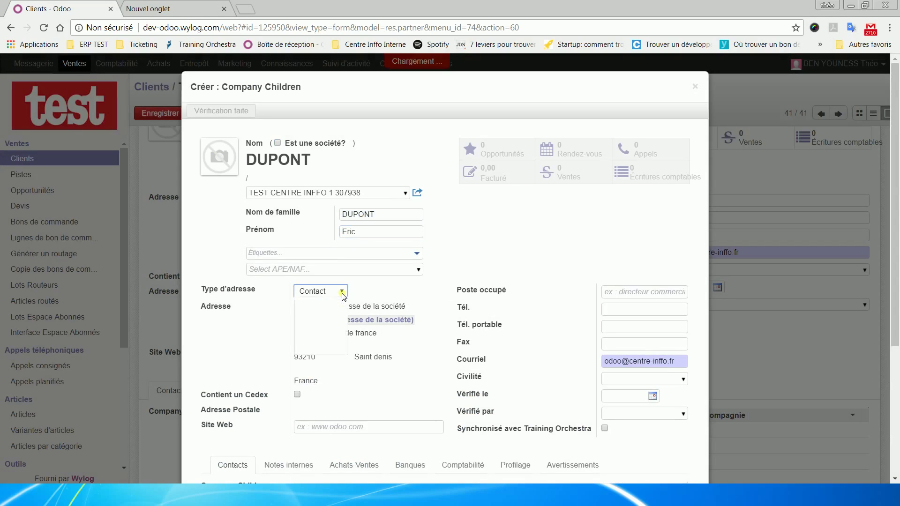
pyautogui.click(384, 305)
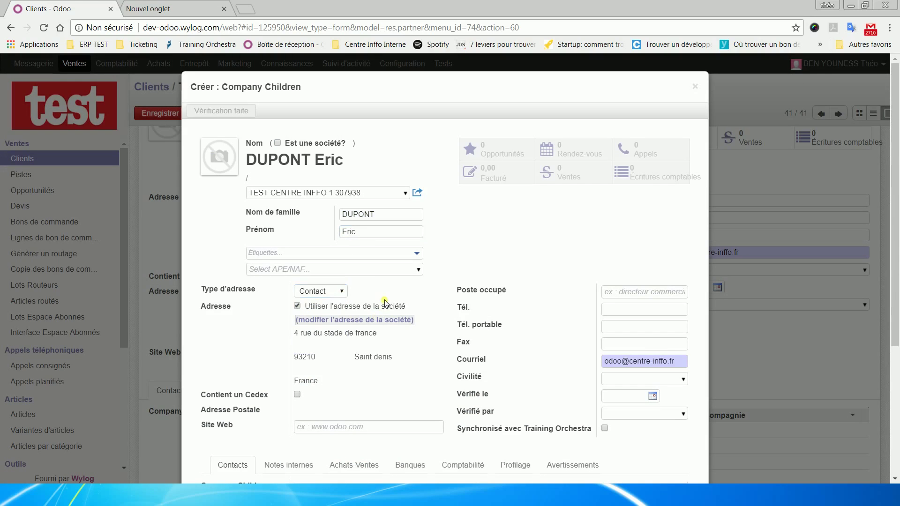
# Step: Enter the job title 'responsable com', correcting the misspelling via the spelling suggestion
pyautogui.click(652, 291)
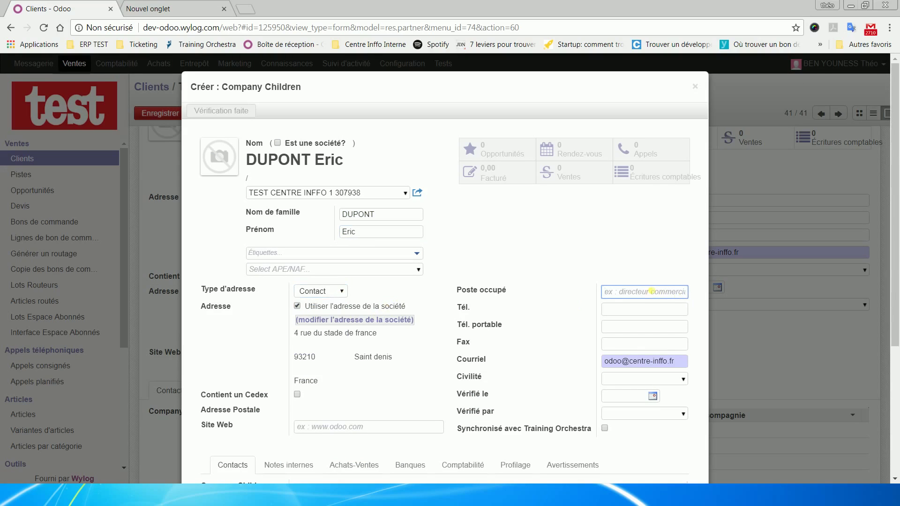
pyautogui.write('responasble com')
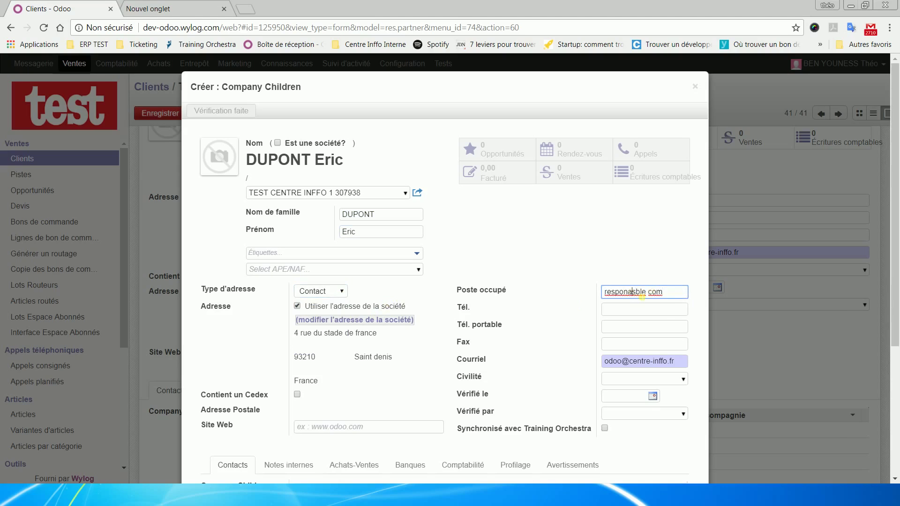
pyautogui.rightClick(634, 291)
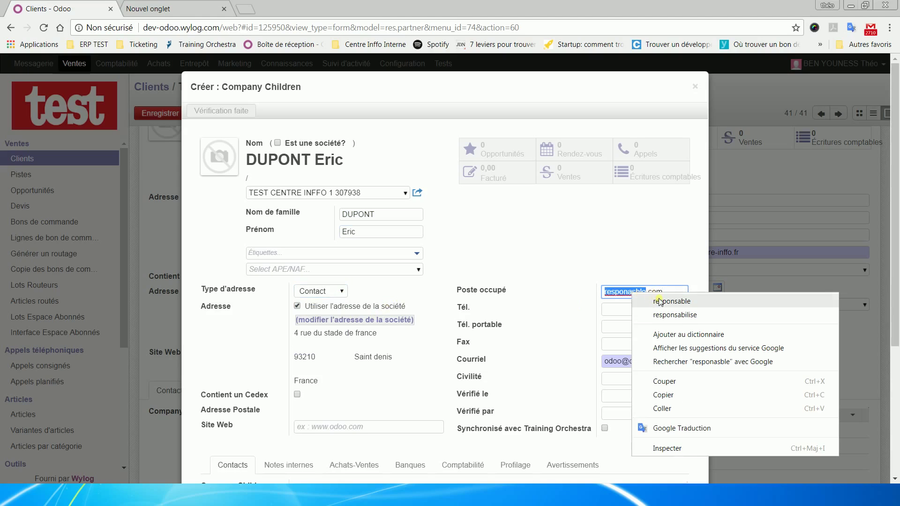
pyautogui.click(656, 298)
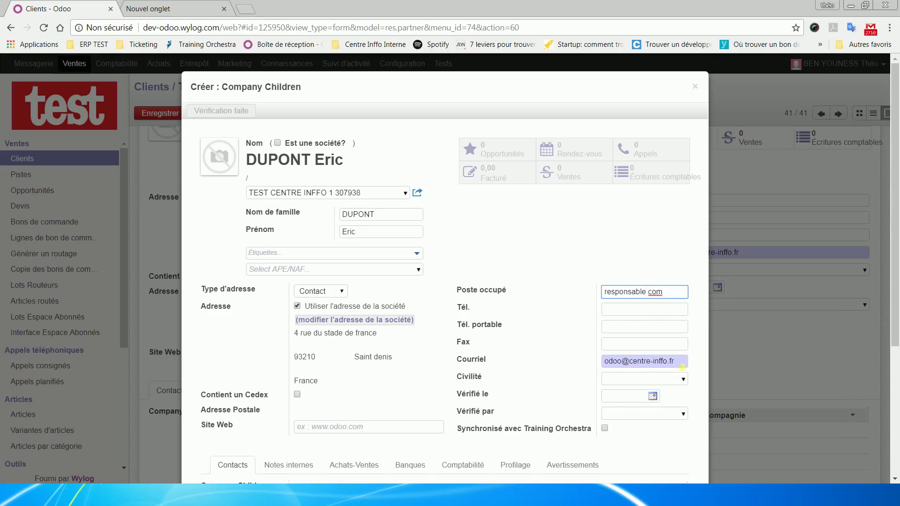
pyautogui.moveTo(657, 365); pyautogui.dragTo(608, 365)
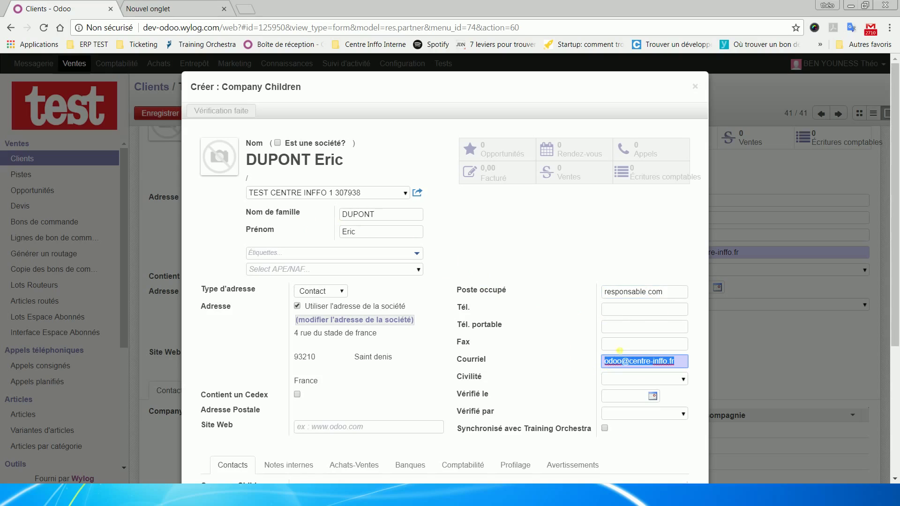
pyautogui.hotkey('shift', 'Tab')
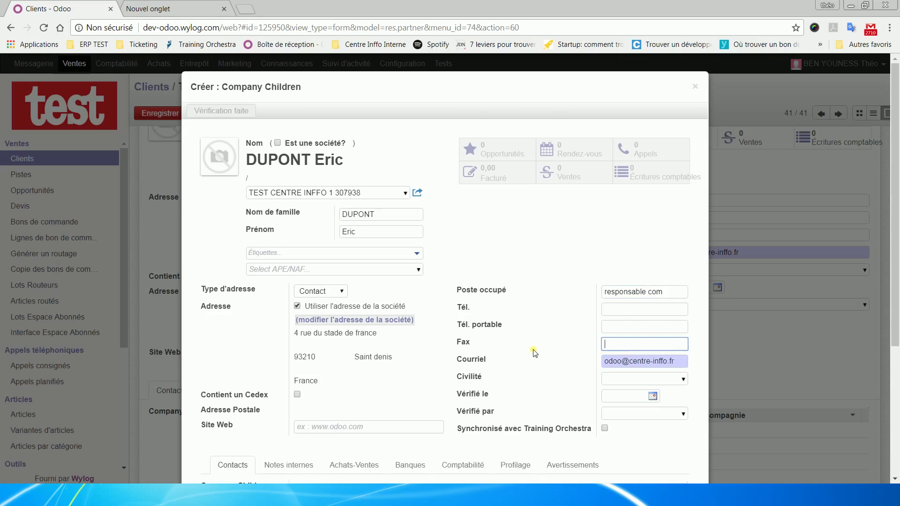
pyautogui.scroll(-4, 535, 354)
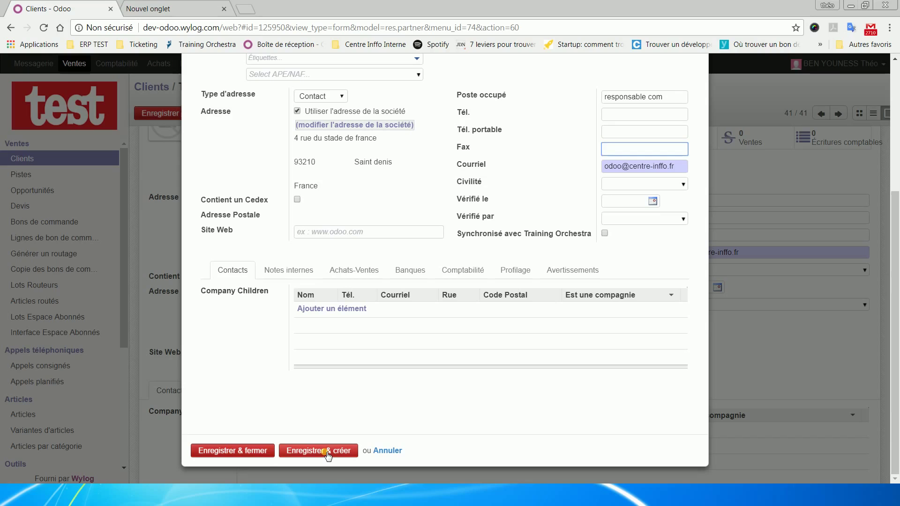
# Step: Save and close the new contact, then save the TEST CENTRE INFFO 1 client
pyautogui.click(232, 451)
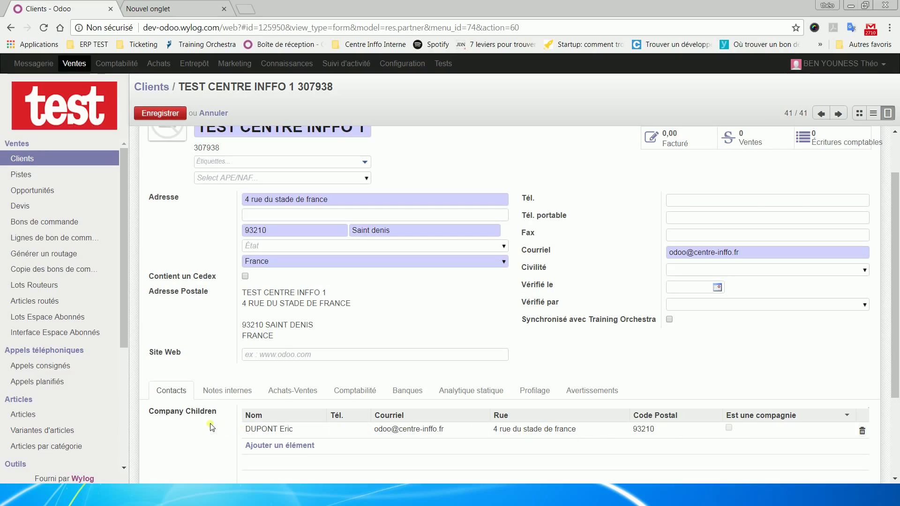
pyautogui.scroll(2, 202, 201)
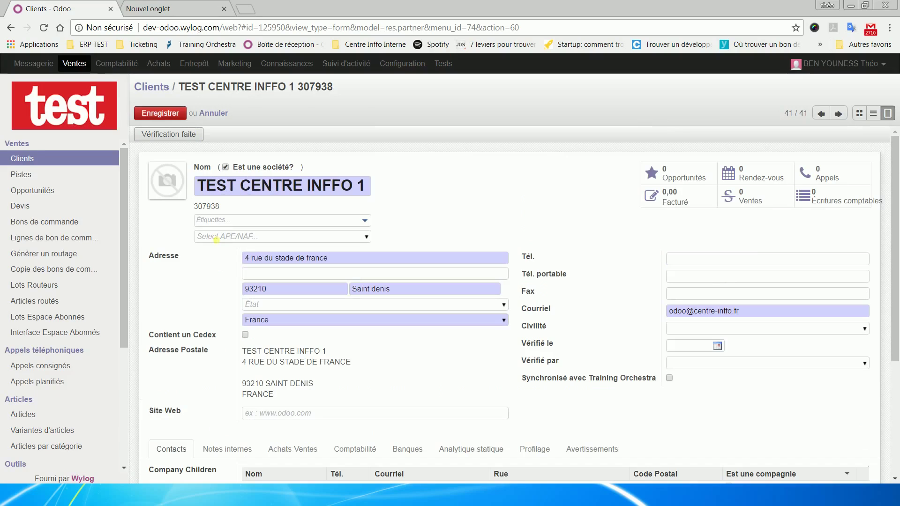
pyautogui.click(169, 115)
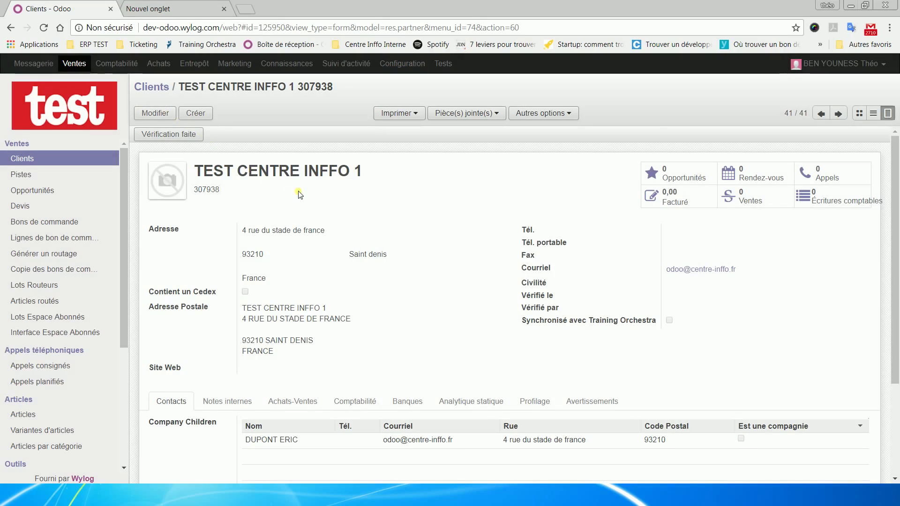
pyautogui.scroll(-1, 299, 194)
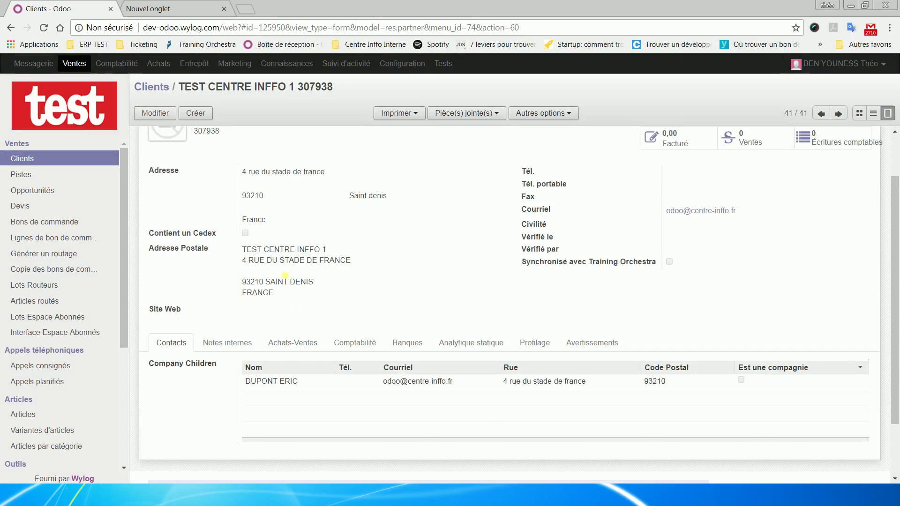
pyautogui.scroll(1, 287, 260)
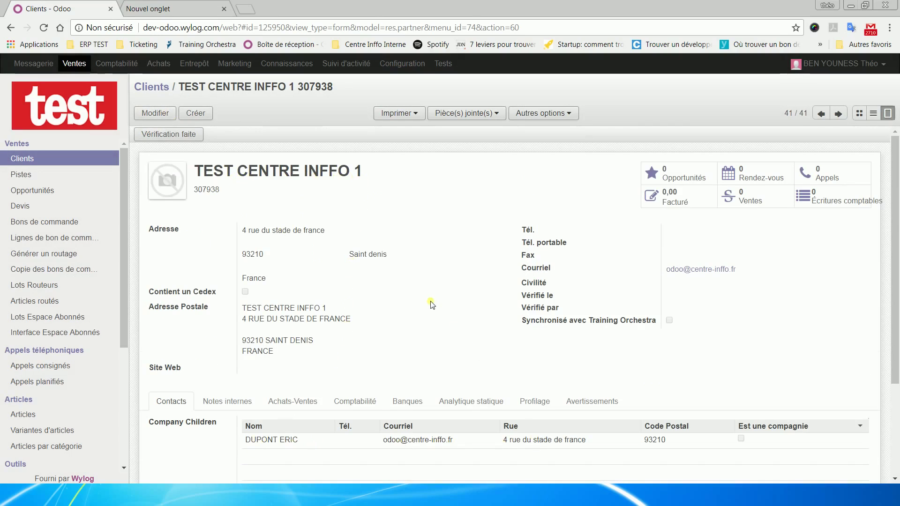
# Step: Replace 'du stade de france' with 'de paris' in the street, then save the client
pyautogui.click(382, 410)
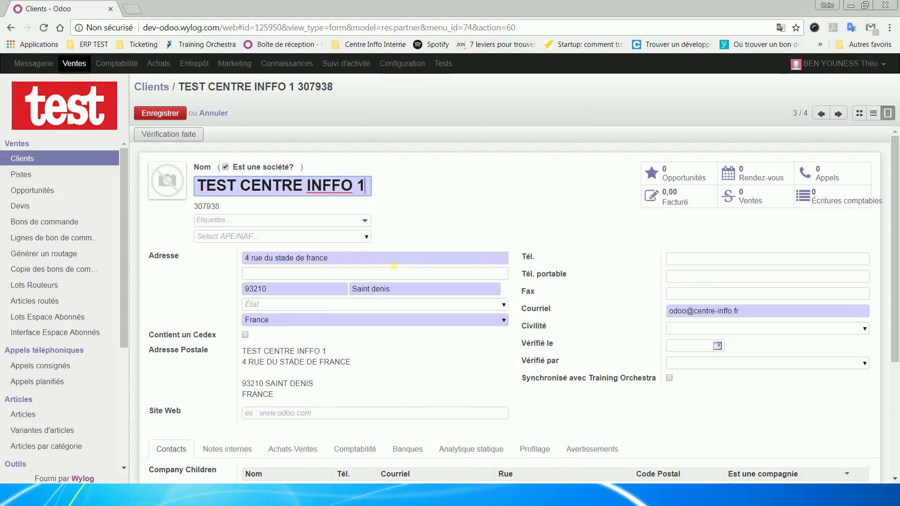
pyautogui.click(374, 260)
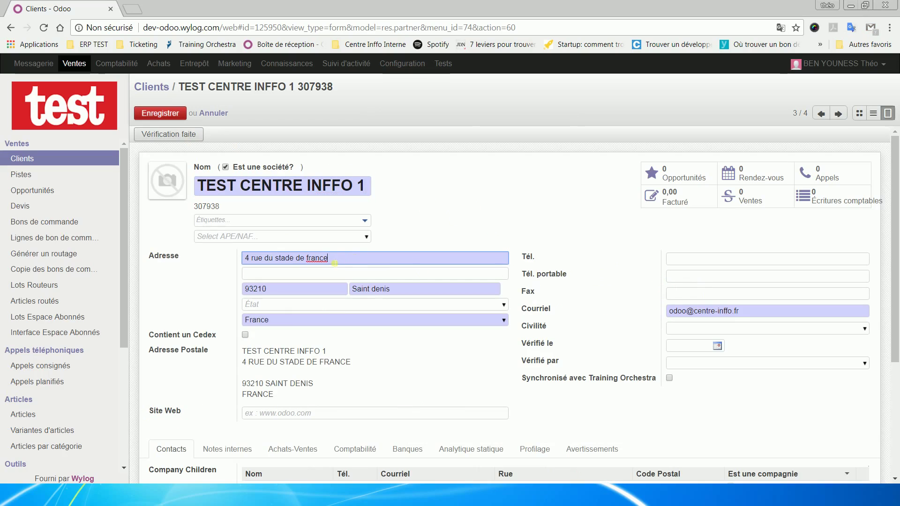
pyautogui.moveTo(374, 260); pyautogui.dragTo(268, 265)
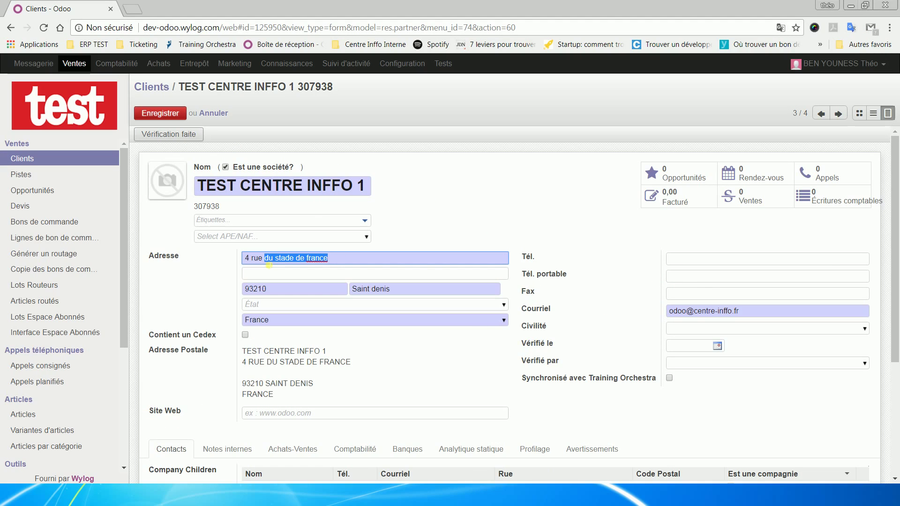
pyautogui.write('de paris')
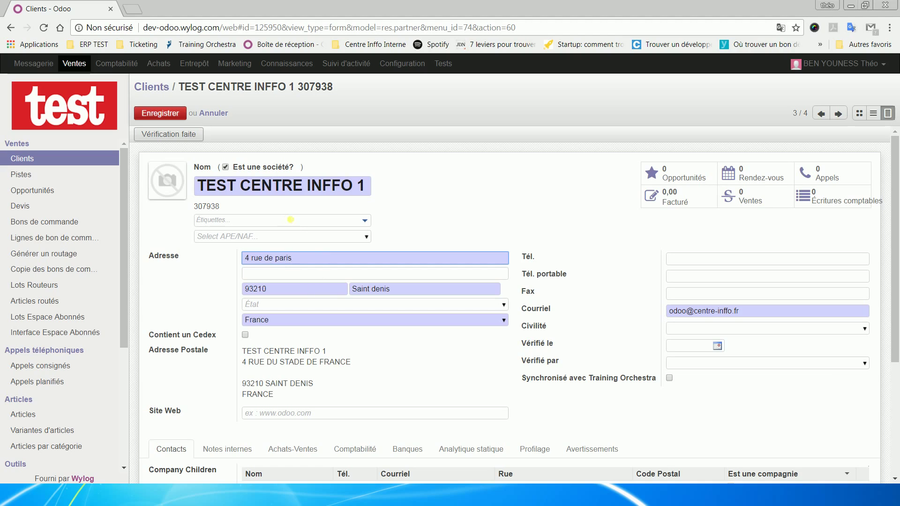
pyautogui.click(183, 115)
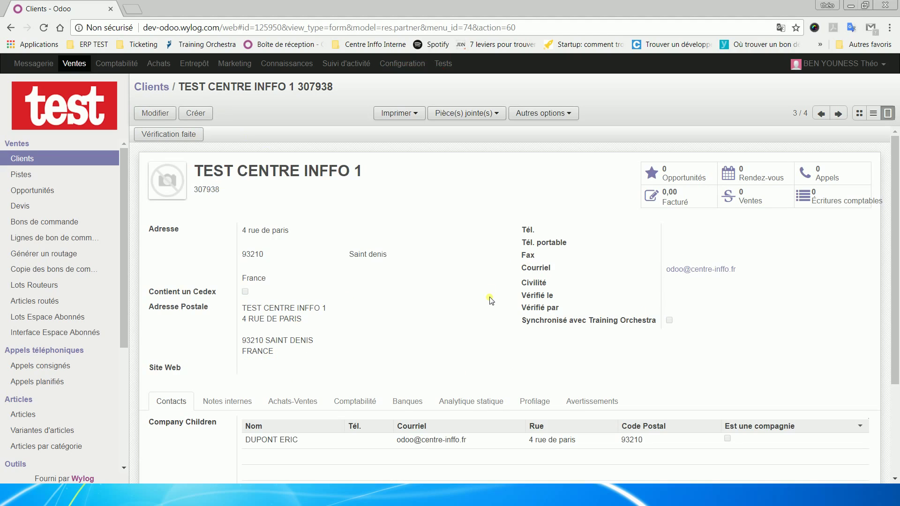
# Step: Edit the client, open its linked contact, and change the job title to directeur
pyautogui.click(162, 117)
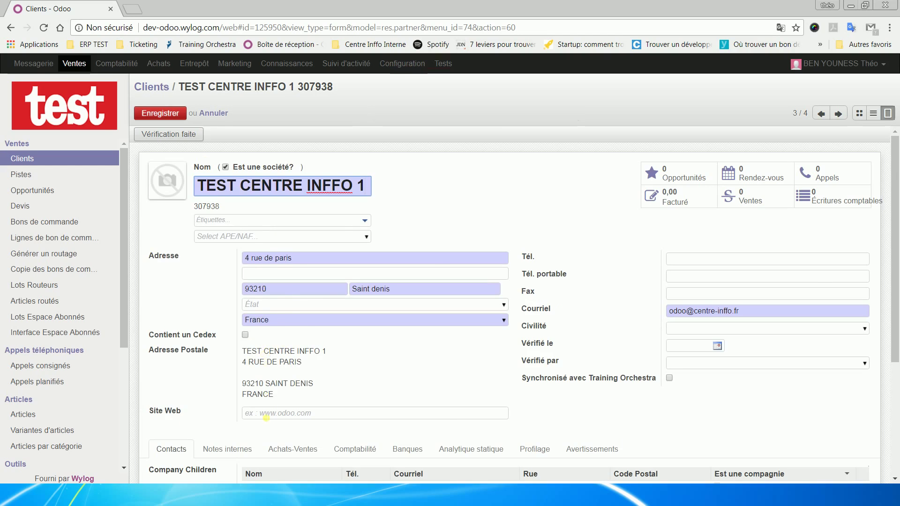
pyautogui.scroll(-1, 266, 418)
pyautogui.scroll(-1, 271, 418)
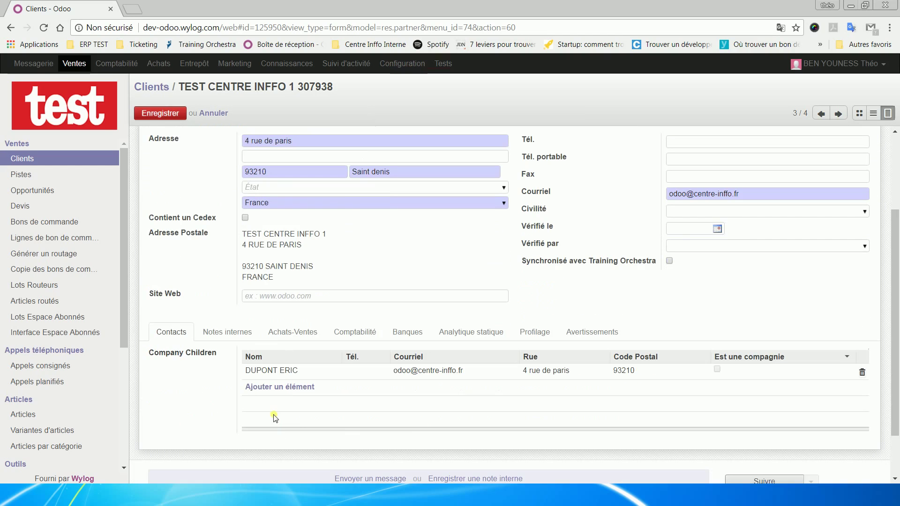
pyautogui.click(272, 371)
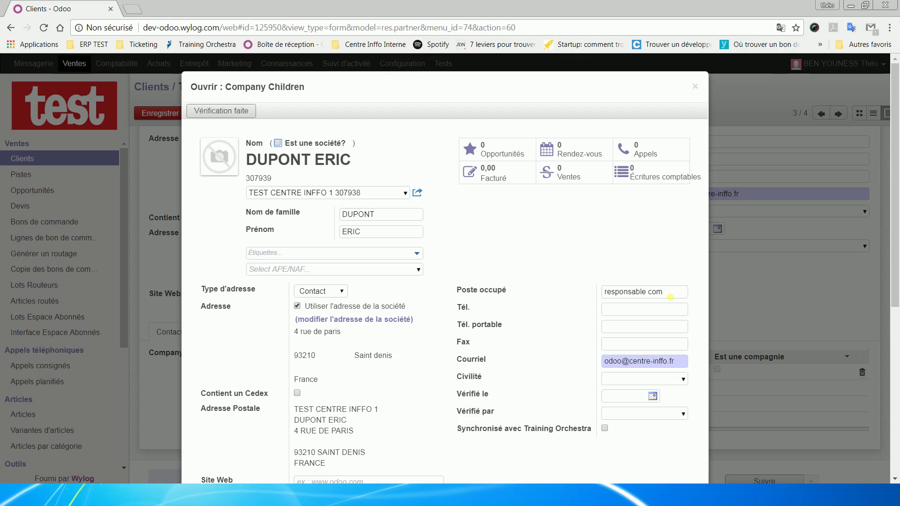
pyautogui.click(670, 297)
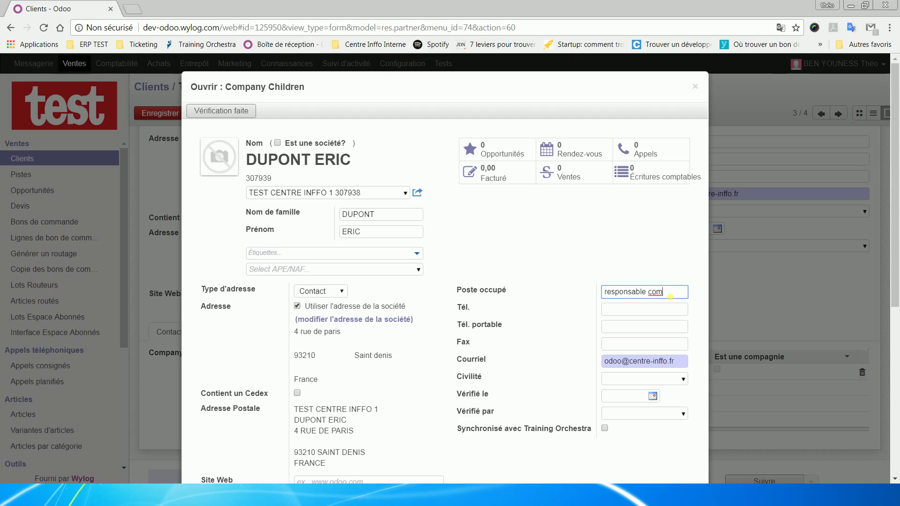
pyautogui.moveTo(669, 296); pyautogui.dragTo(595, 298)
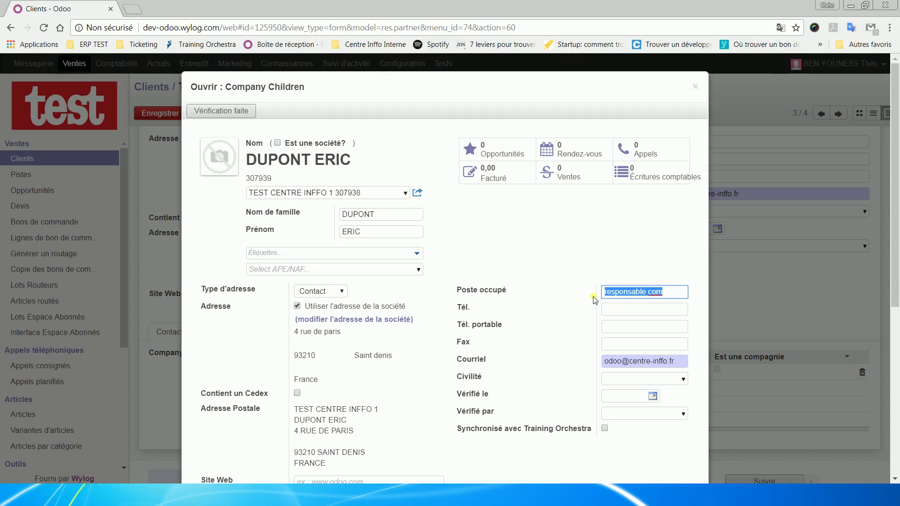
pyautogui.write('directeur')
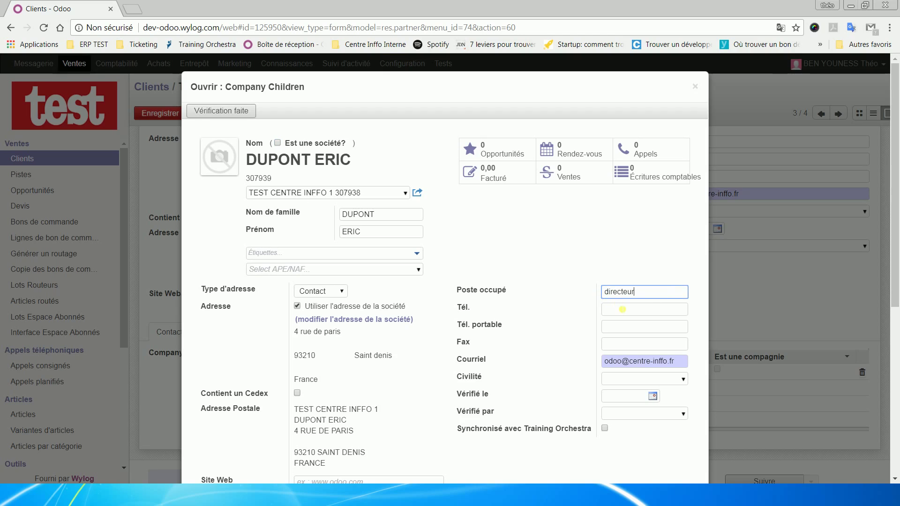
# Step: Enter the contact's phone number and set the civility to Monsieur
pyautogui.click(622, 309)
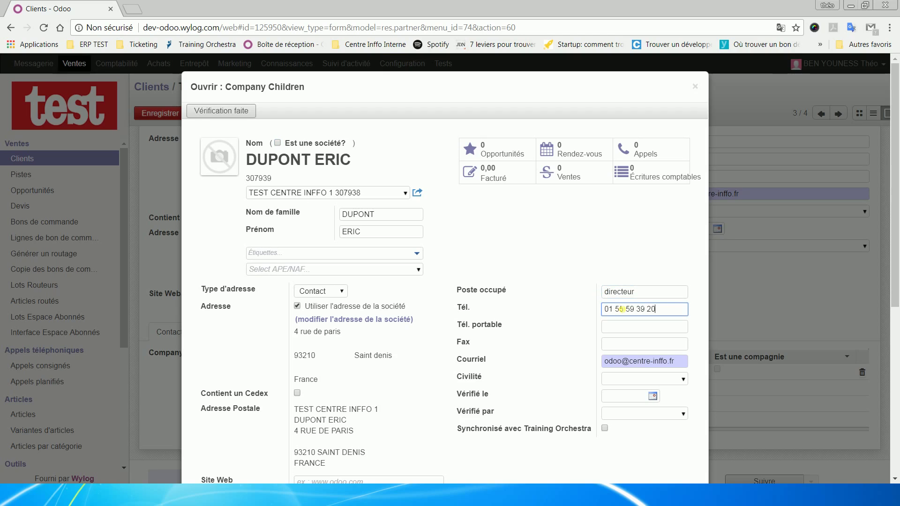
pyautogui.scroll(-1, 518, 301)
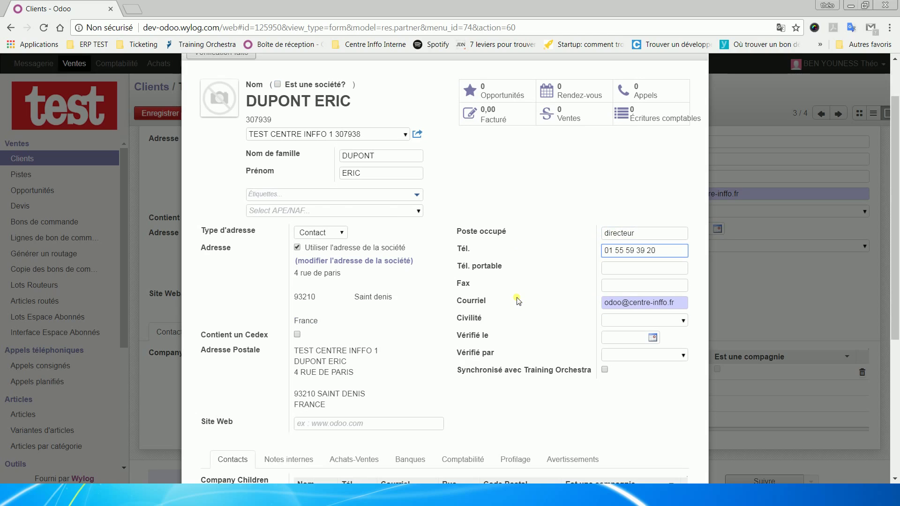
pyautogui.click(680, 322)
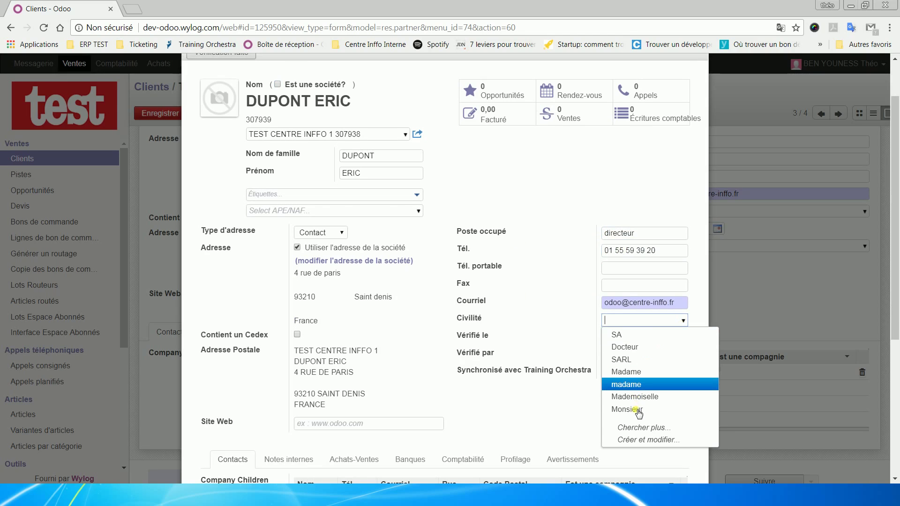
pyautogui.click(637, 409)
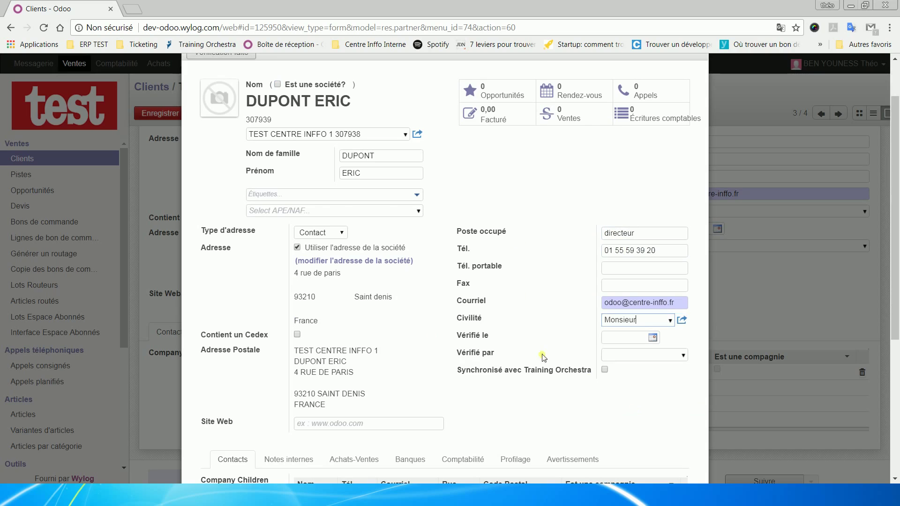
pyautogui.scroll(-1, 305, 335)
pyautogui.scroll(-3, 281, 337)
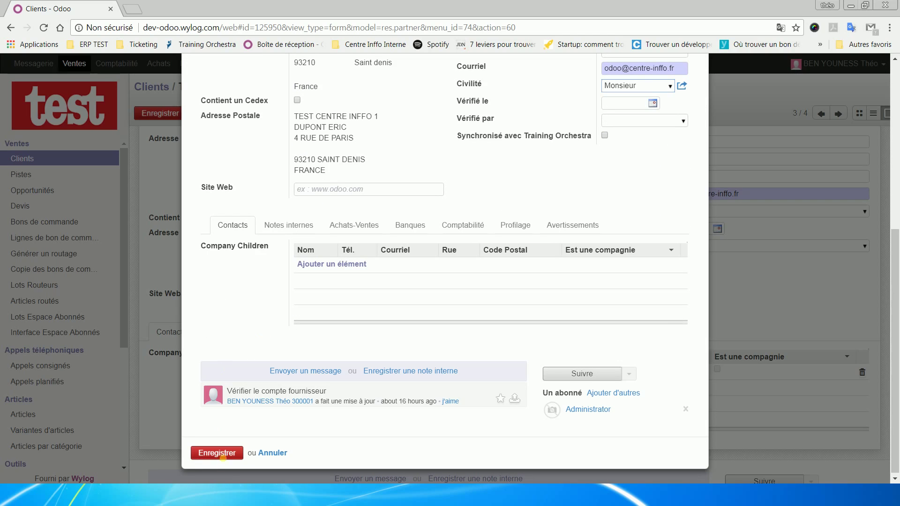
pyautogui.click(214, 453)
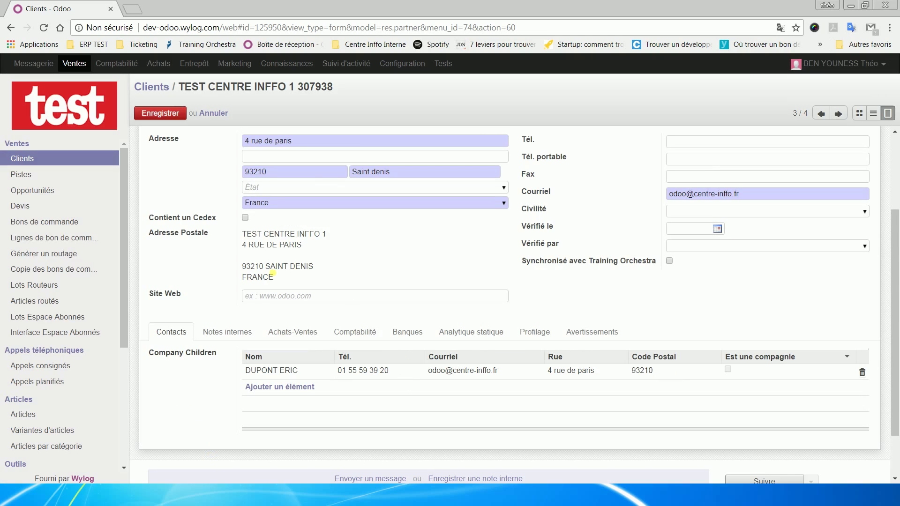
pyautogui.scroll(3, 205, 192)
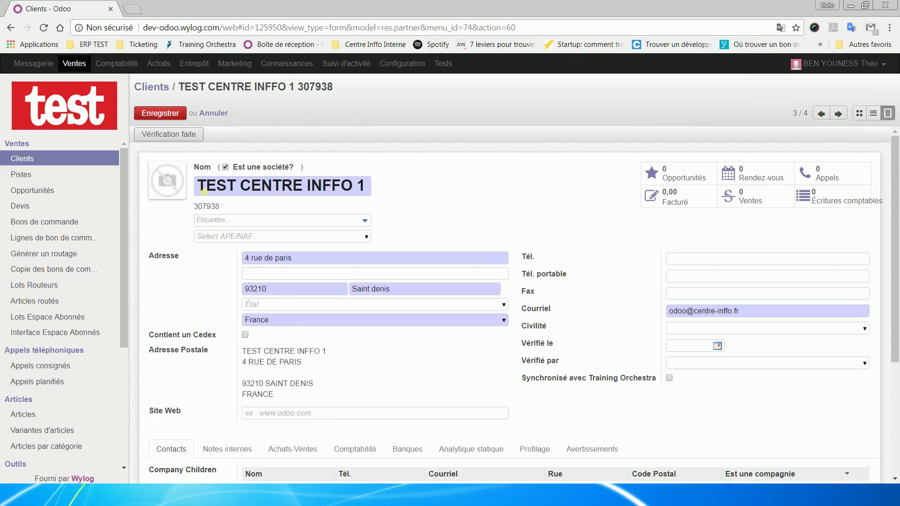
pyautogui.click(162, 114)
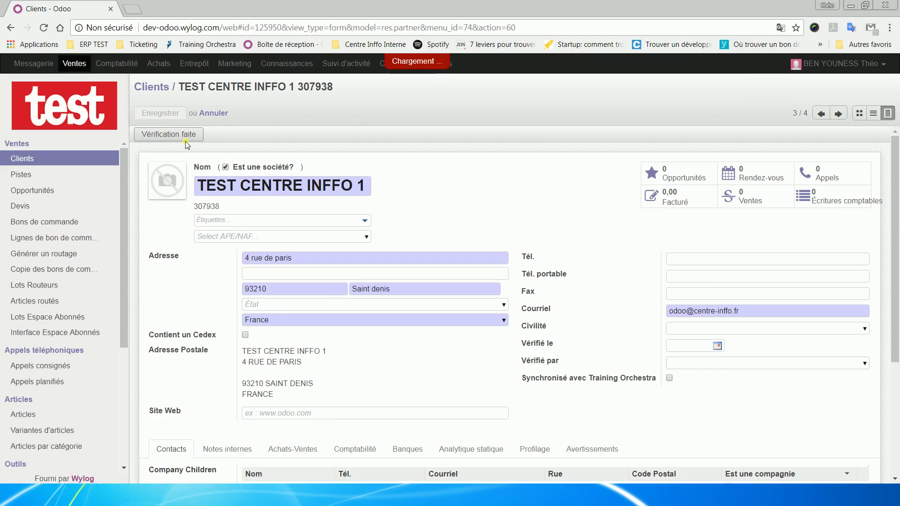